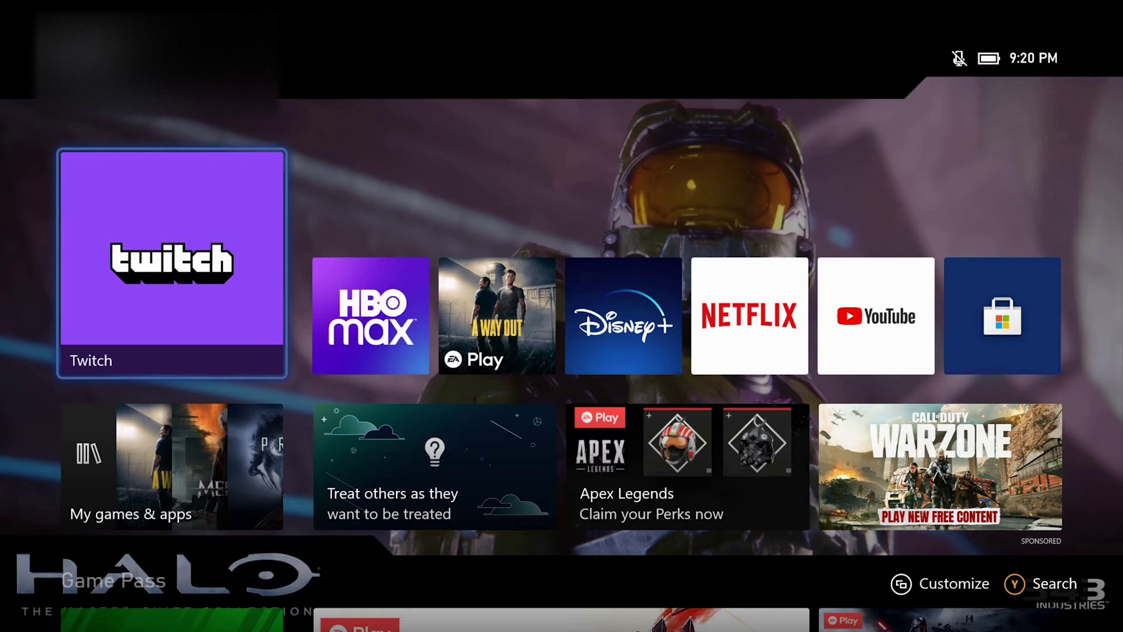
# - Launch Twitch and sign in, reaching the home page with Live Followed Channels
pyautogui.press('Return')
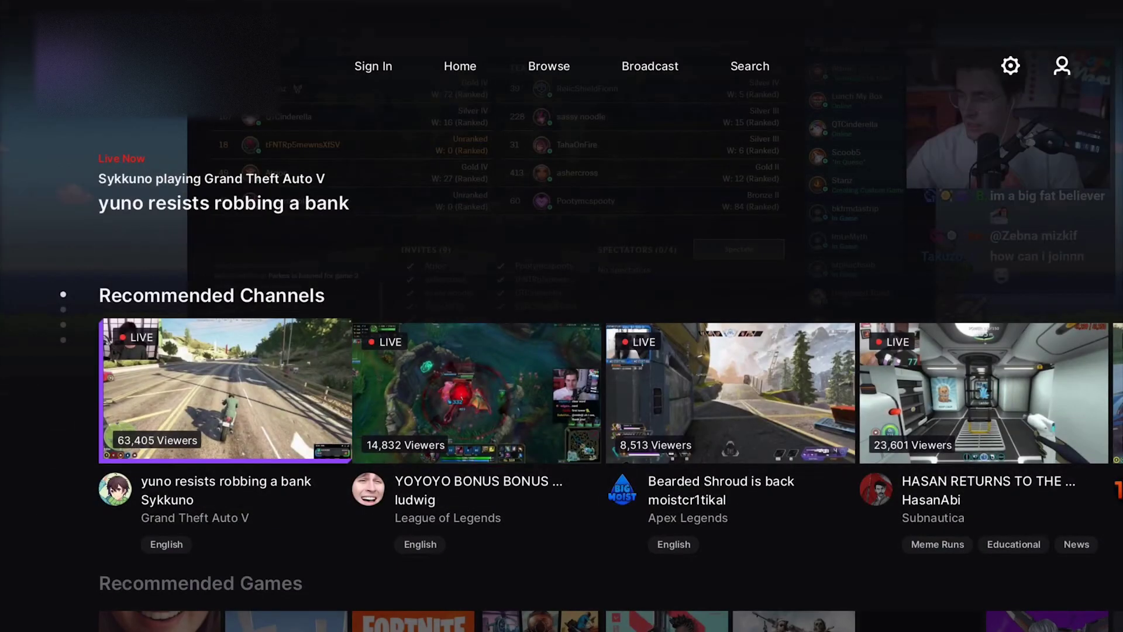
pyautogui.press('Up')
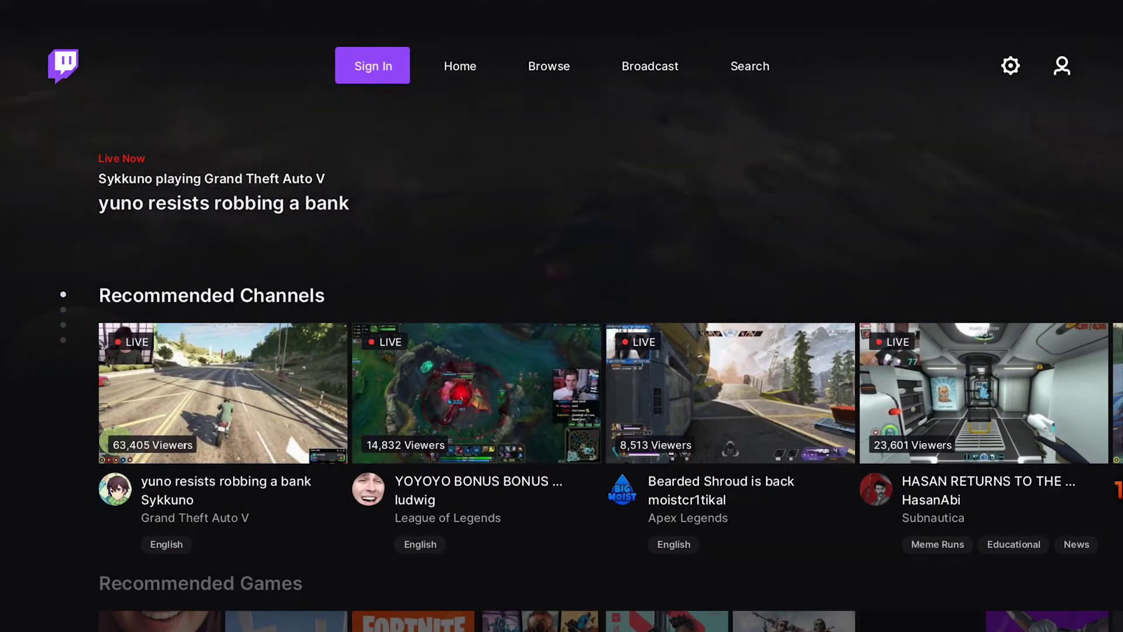
pyautogui.press('Return')
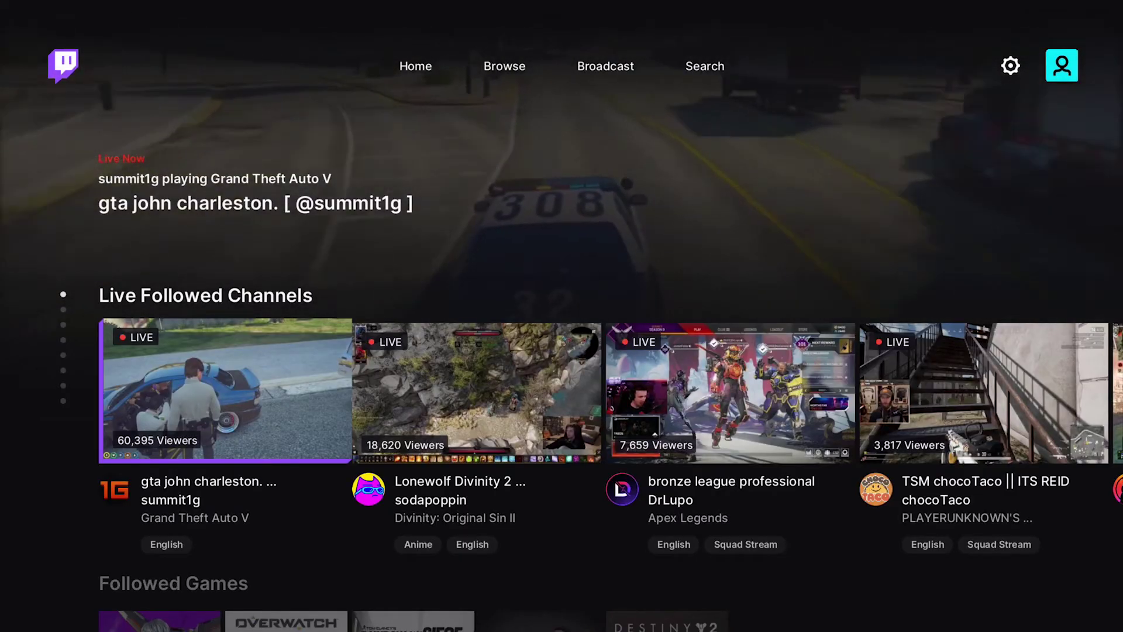
pyautogui.press('Up')
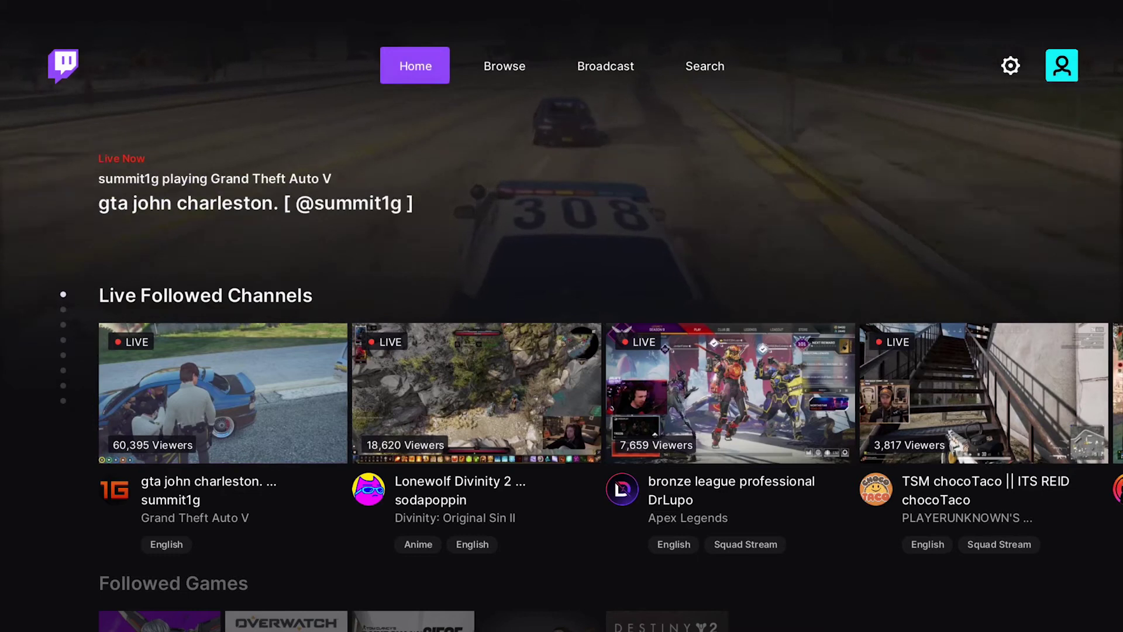
pyautogui.press('Right')
pyautogui.press('Right')
# - Open the Broadcast page and keep Twitch as the stream destination
pyautogui.press('Return')
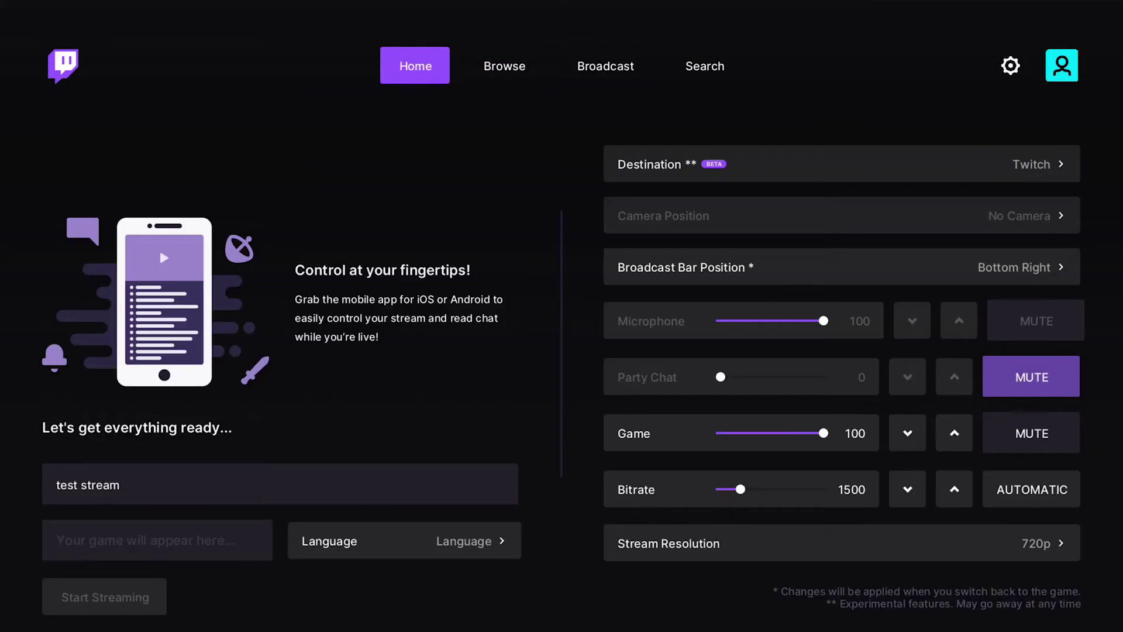
pyautogui.press('Down')
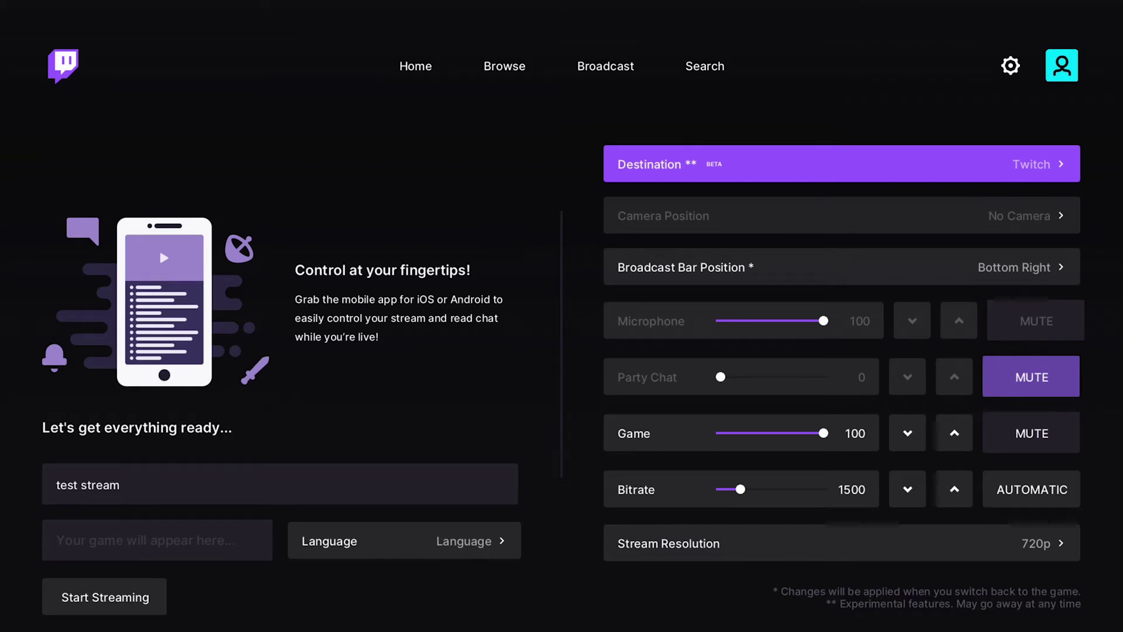
pyautogui.press('Return')
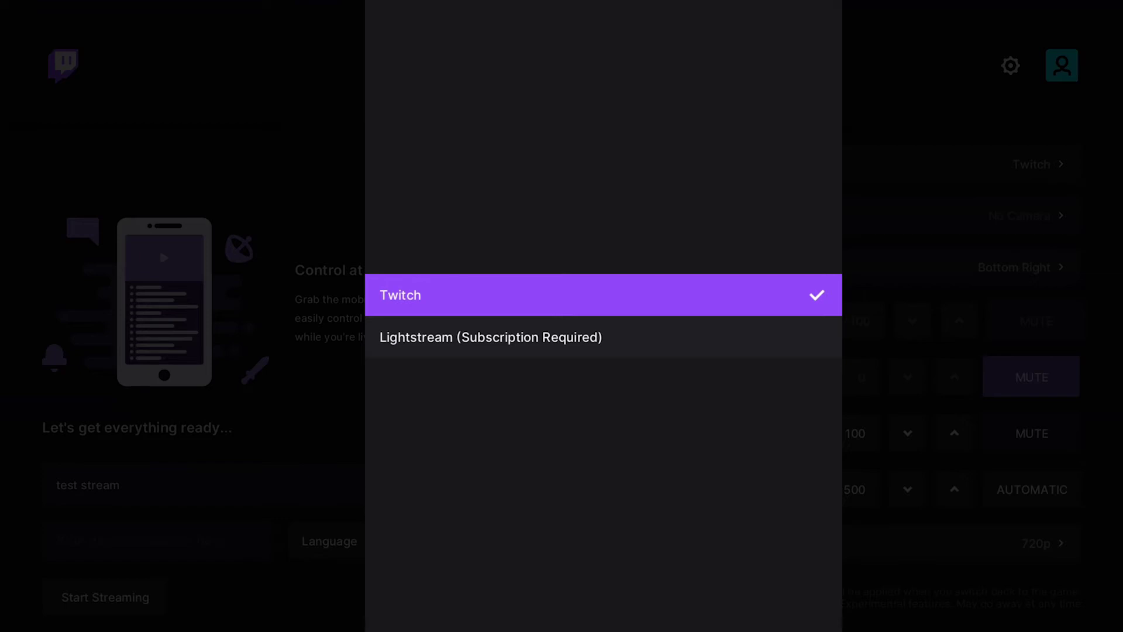
pyautogui.press('Return')
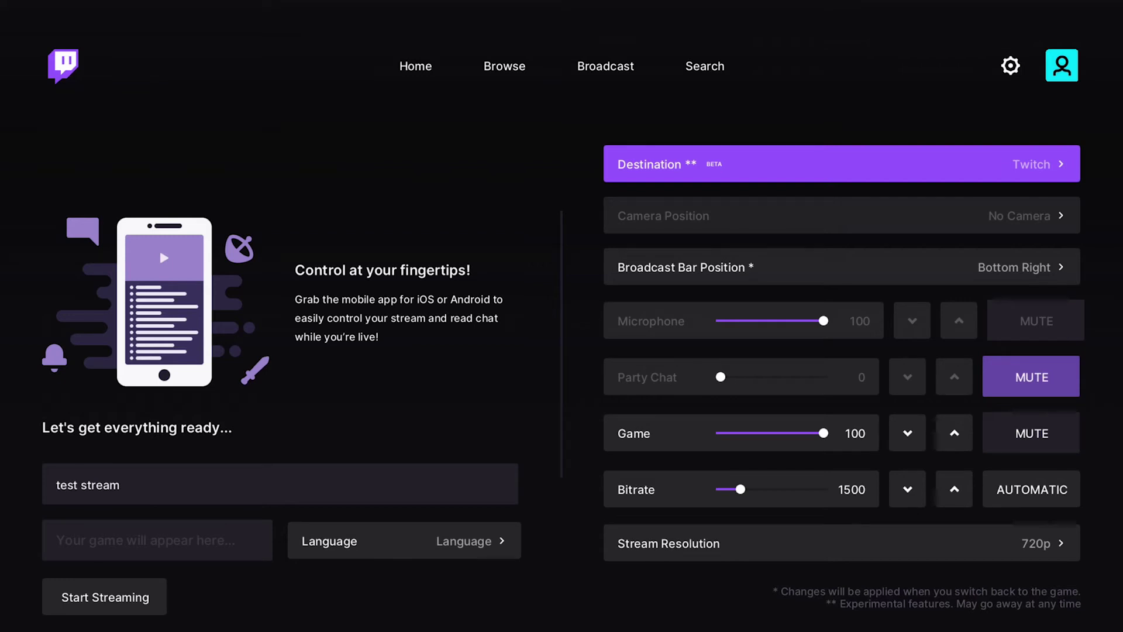
# - Keep the broadcast bar position at Bottom Right
pyautogui.press('Down')
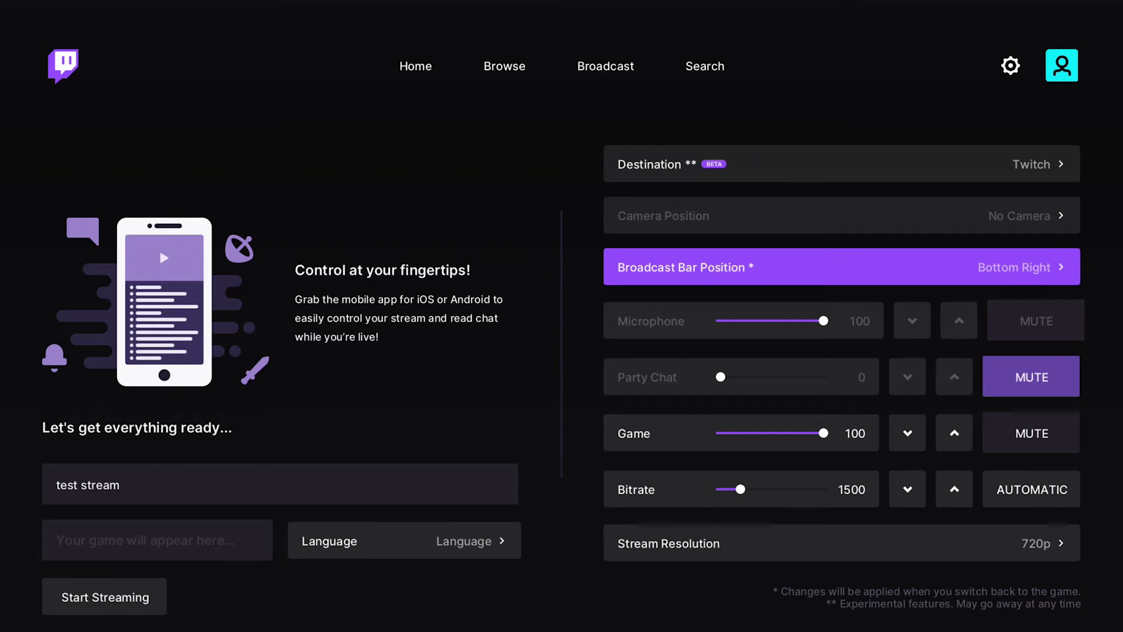
pyautogui.press('Return')
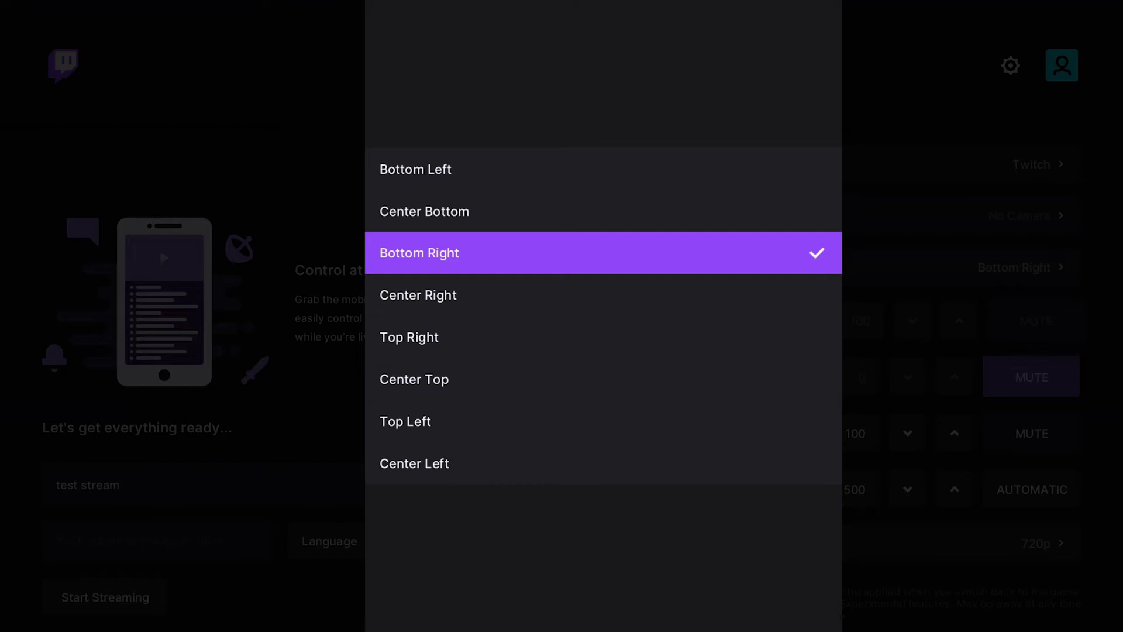
pyautogui.press('Return')
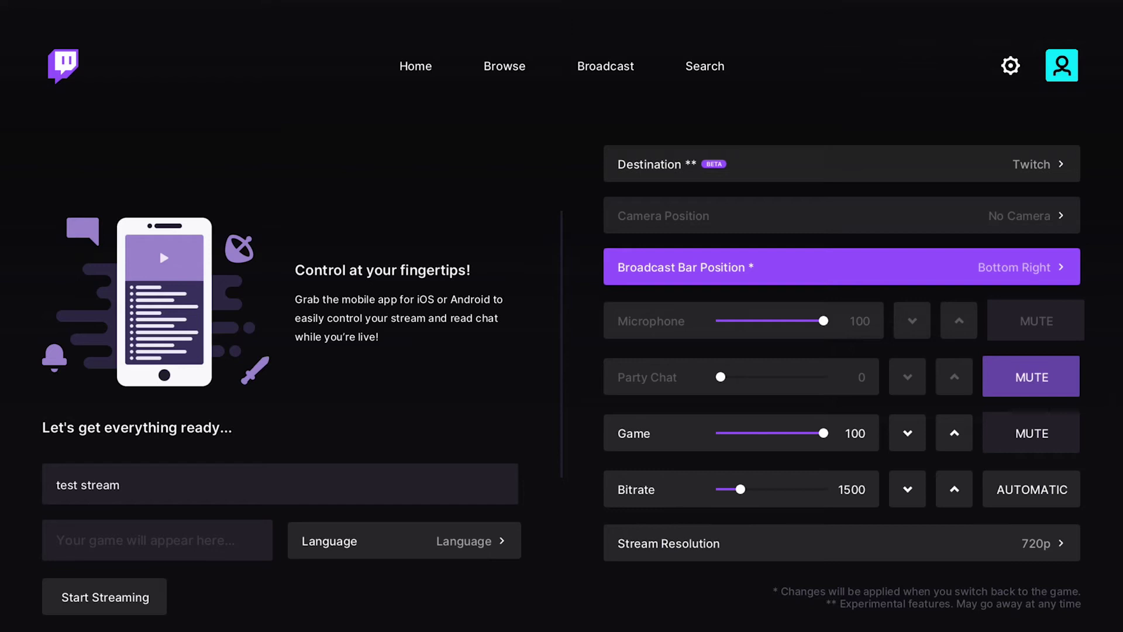
pyautogui.press('Down')
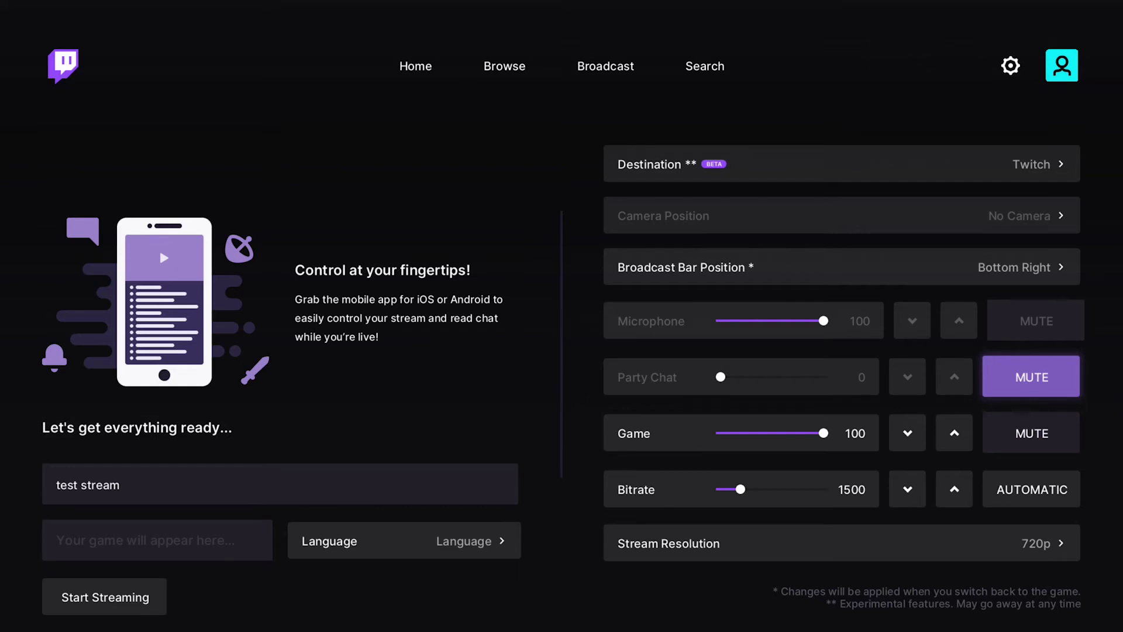
pyautogui.click(1031, 433)
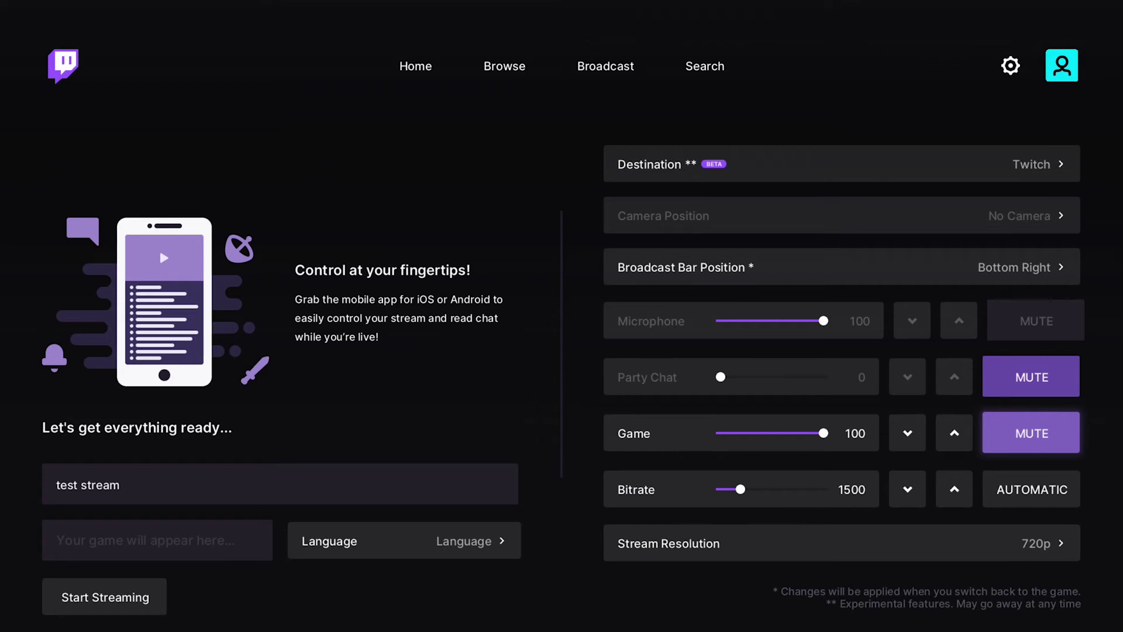
# - Run the automatic broadcast quality test, then lower the bitrate to 4000
pyautogui.click(1031, 489)
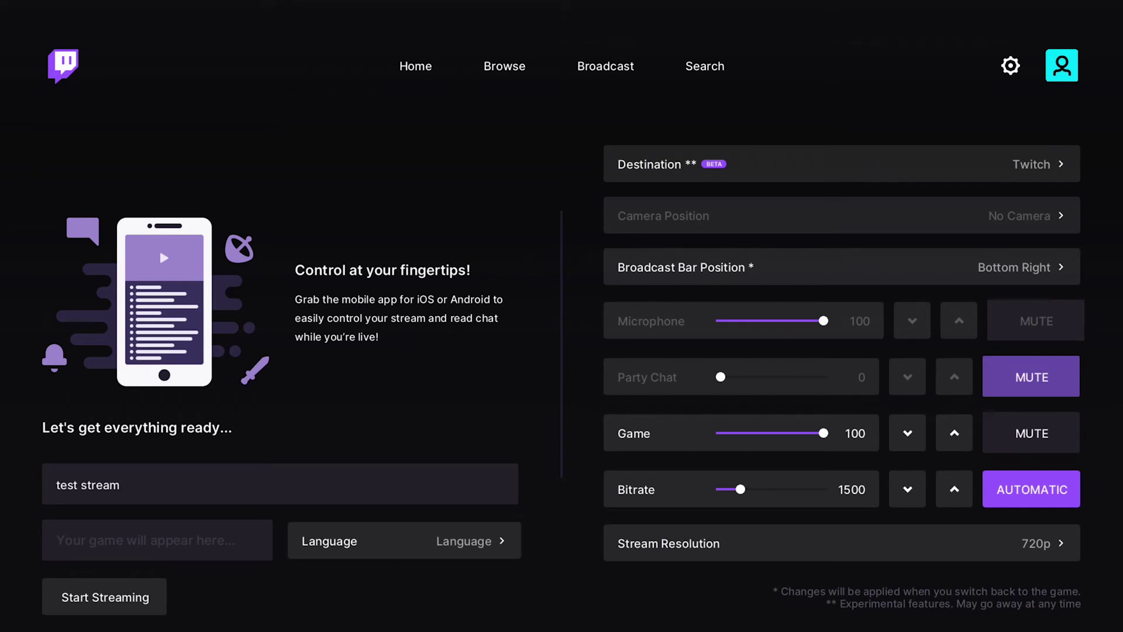
pyautogui.press('Return')
pyautogui.click(908, 489)
pyautogui.press('Return')
pyautogui.press('Return')
pyautogui.press('Return')
pyautogui.press('Return')
pyautogui.press('Return')
pyautogui.press('Return')
pyautogui.press('Return')
pyautogui.press('Return')
pyautogui.press('Return')
pyautogui.press('Return')
pyautogui.press('Return')
pyautogui.press('Return')
pyautogui.press('Return')
pyautogui.press('Return')
pyautogui.press('Return')
pyautogui.press('Return')
pyautogui.press('Return')
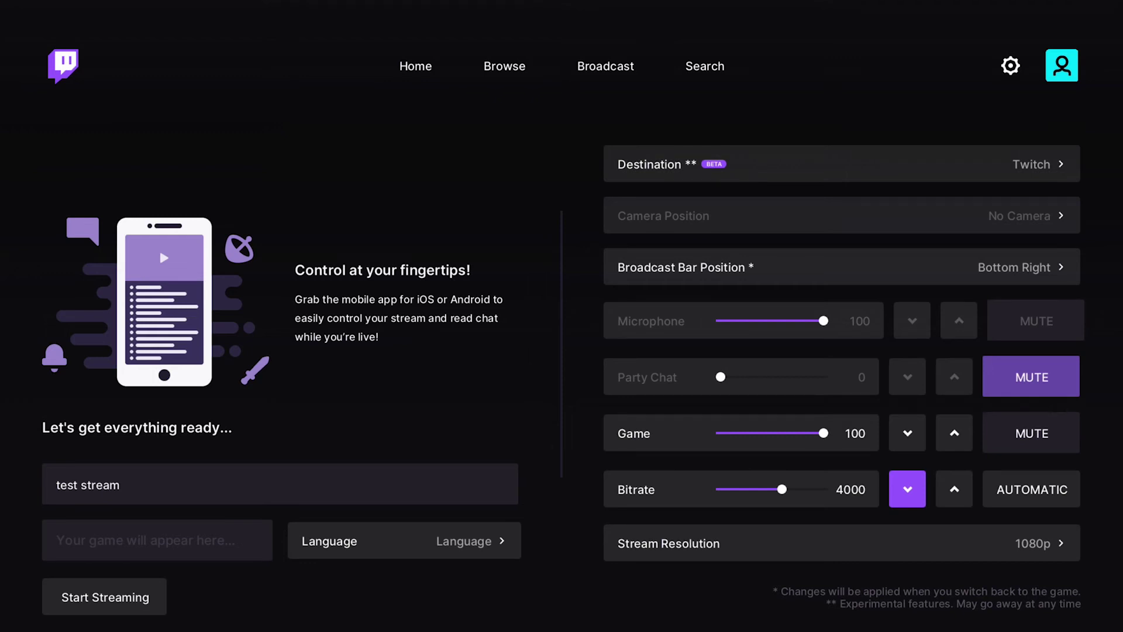
# - Set the stream resolution to 720p, briefly reverting to 1080p before reselecting 720p
pyautogui.click(841, 543)
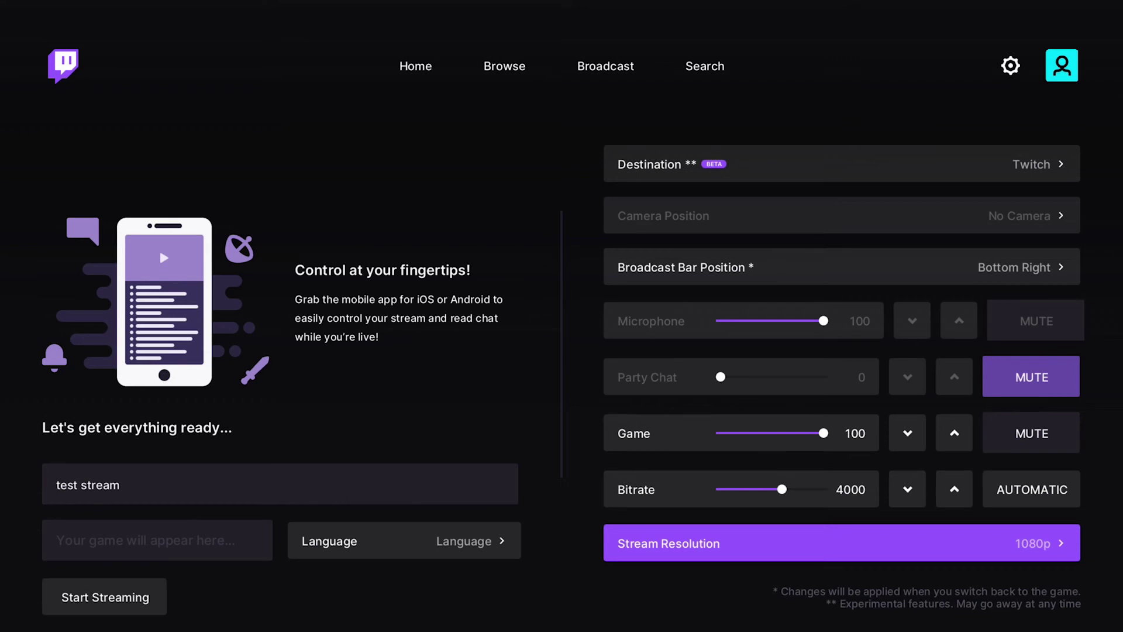
pyautogui.press('Return')
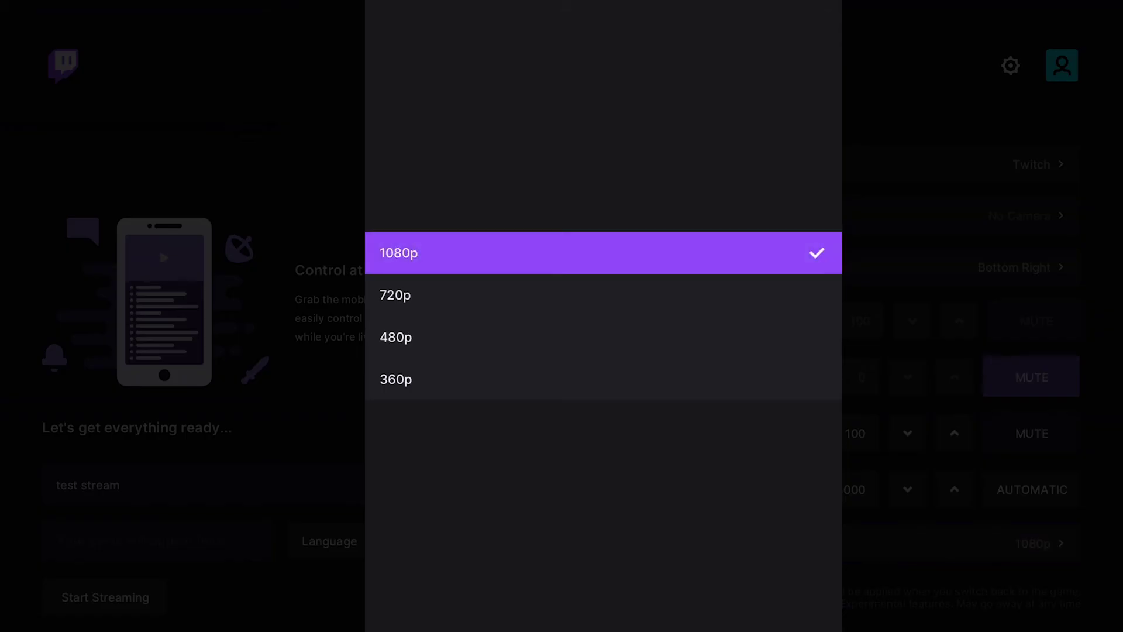
pyautogui.press('Down')
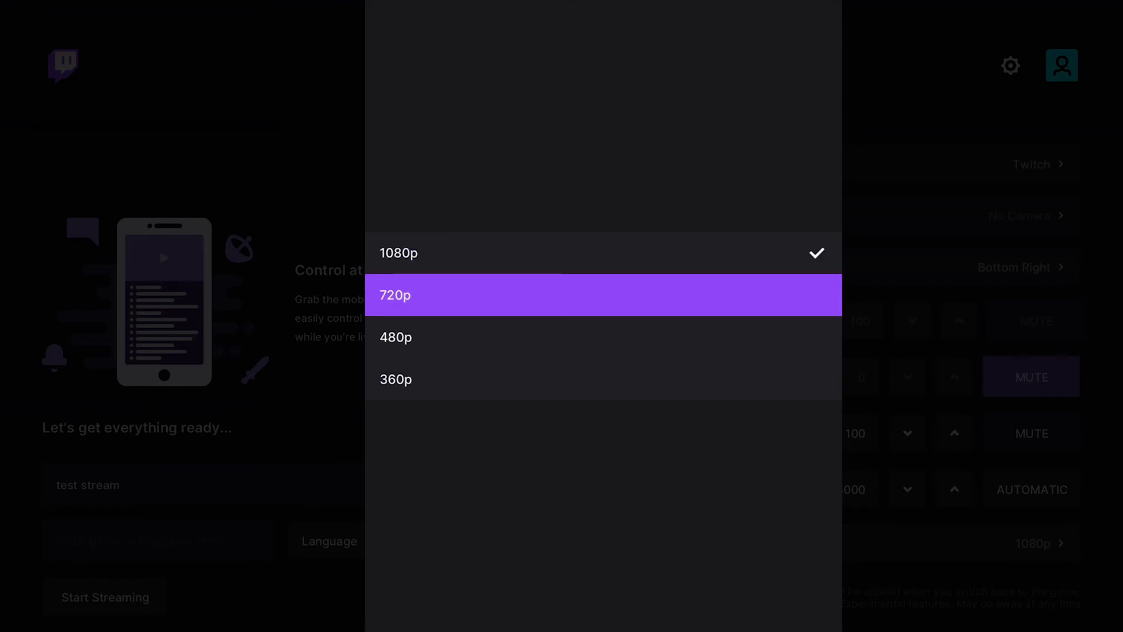
pyautogui.press('Return')
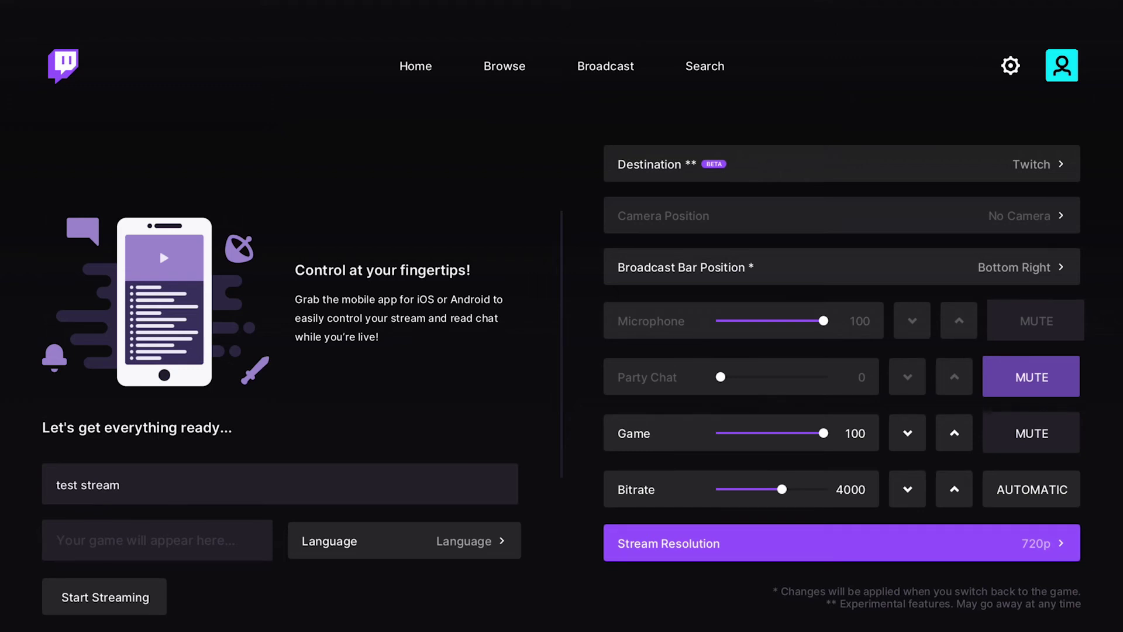
pyautogui.press('Return')
pyautogui.press('Up')
pyautogui.press('Return')
pyautogui.press('Return')
pyautogui.press('Down')
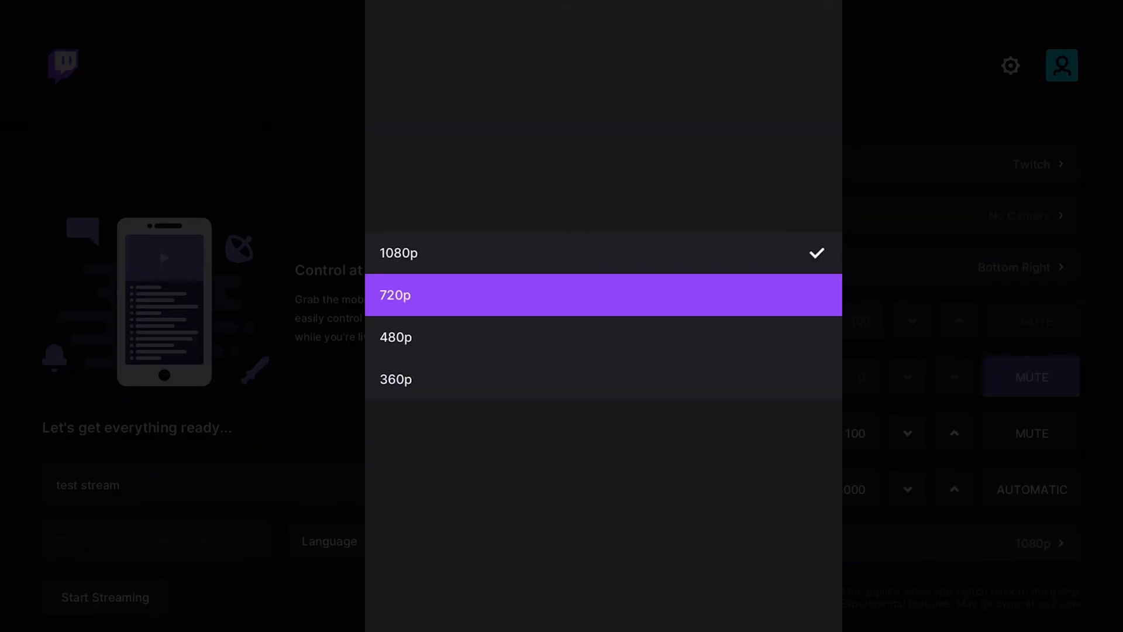
pyautogui.press('Return')
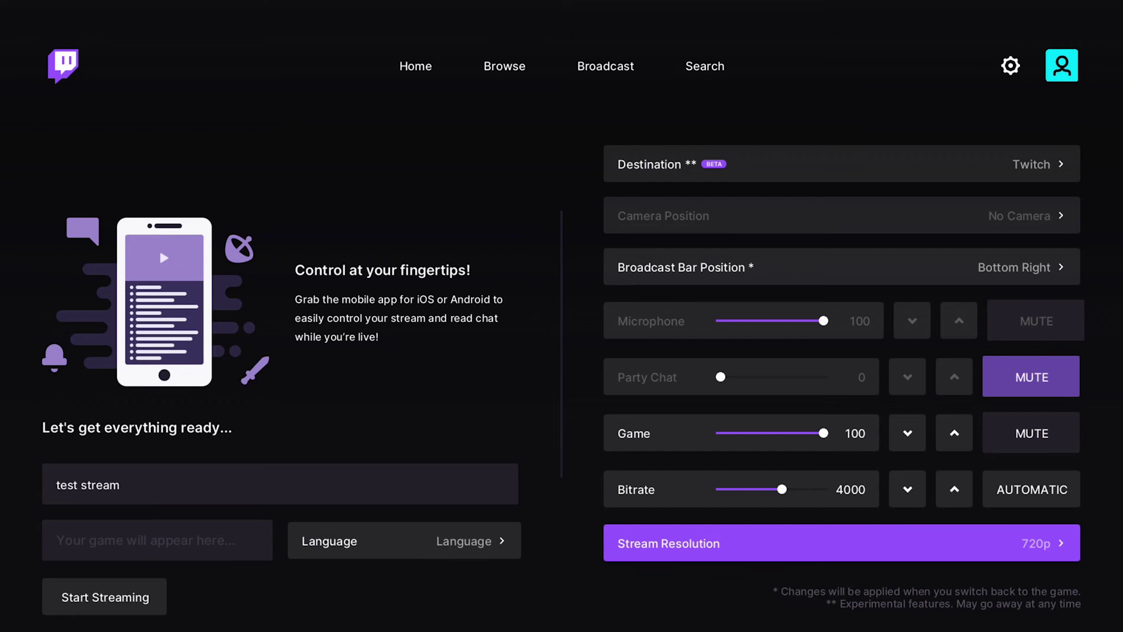
# - Keep the stream title 'test stream' and select English as the stream language
pyautogui.press('Left')
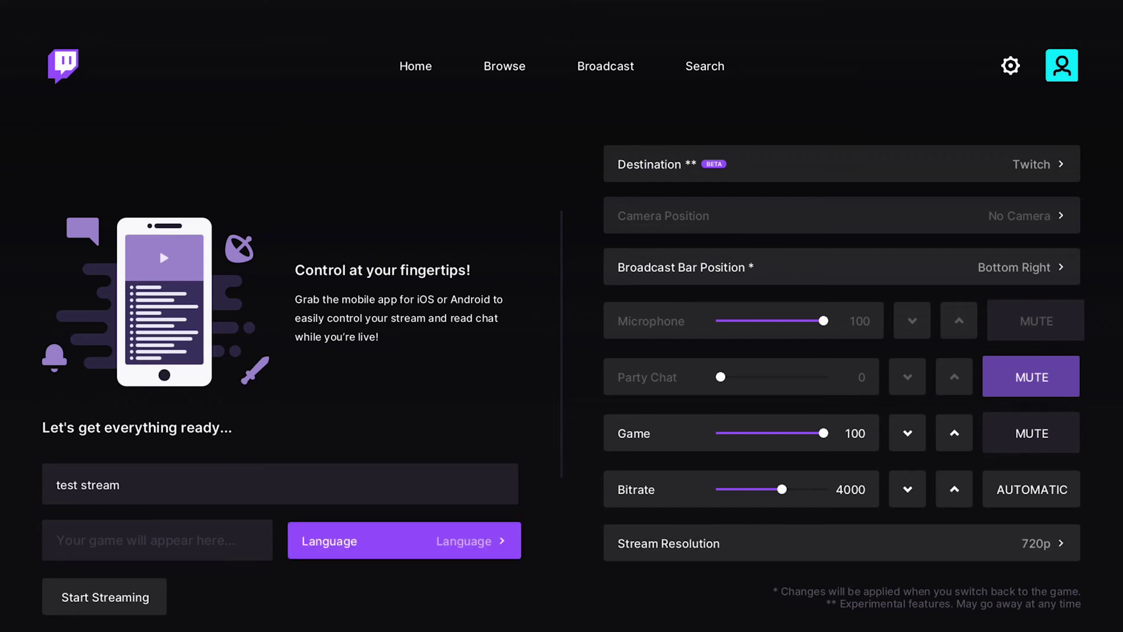
pyautogui.press('Up')
pyautogui.press('Return')
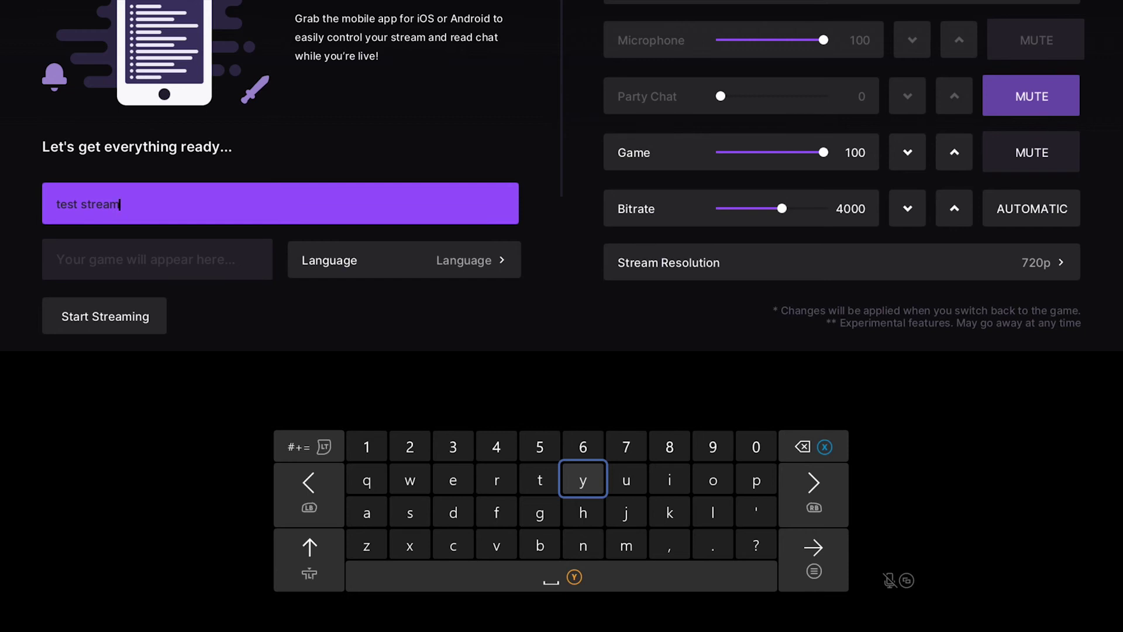
pyautogui.press('Return')
pyautogui.press('Return')
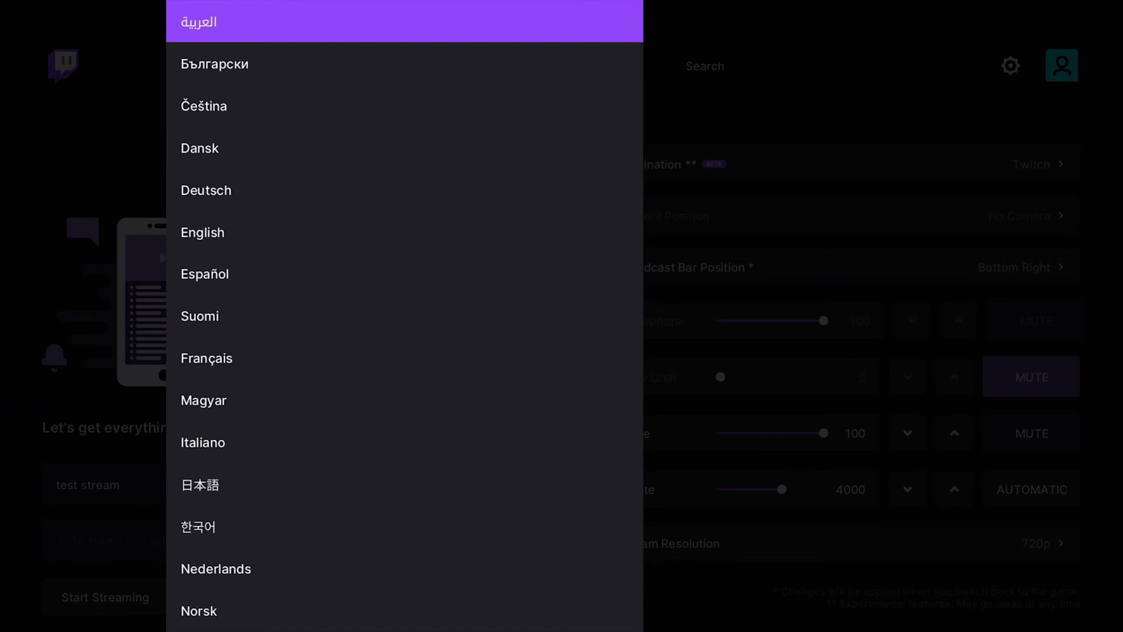
pyautogui.press('Down')
pyautogui.press('Down')
pyautogui.press('Down')
pyautogui.press('Down')
pyautogui.press('Down')
pyautogui.press('Return')
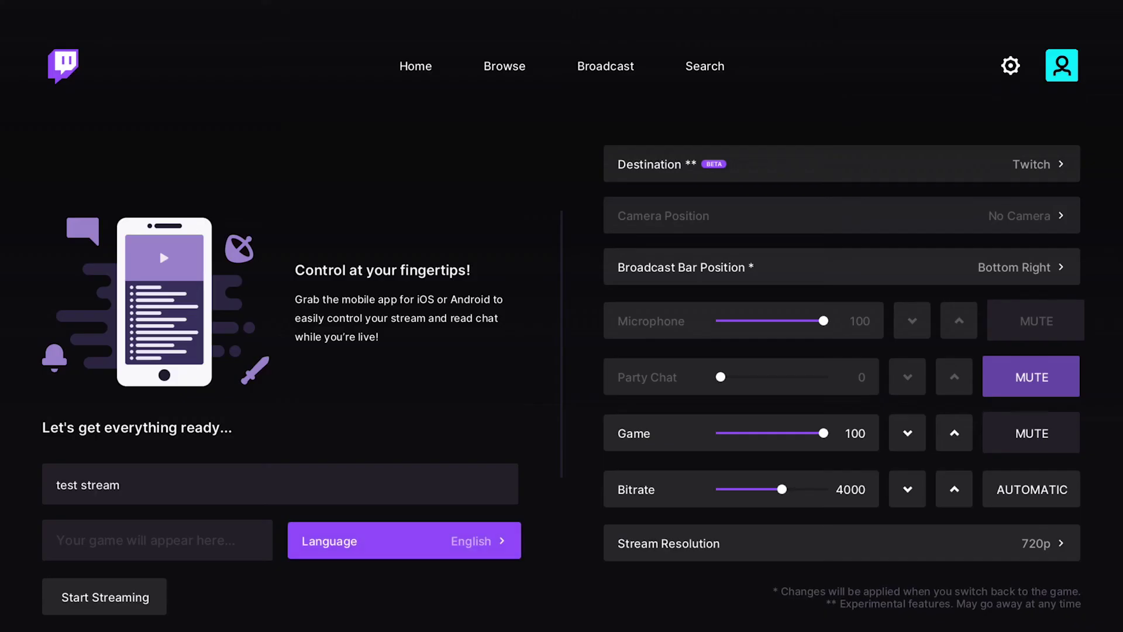
pyautogui.press('Down')
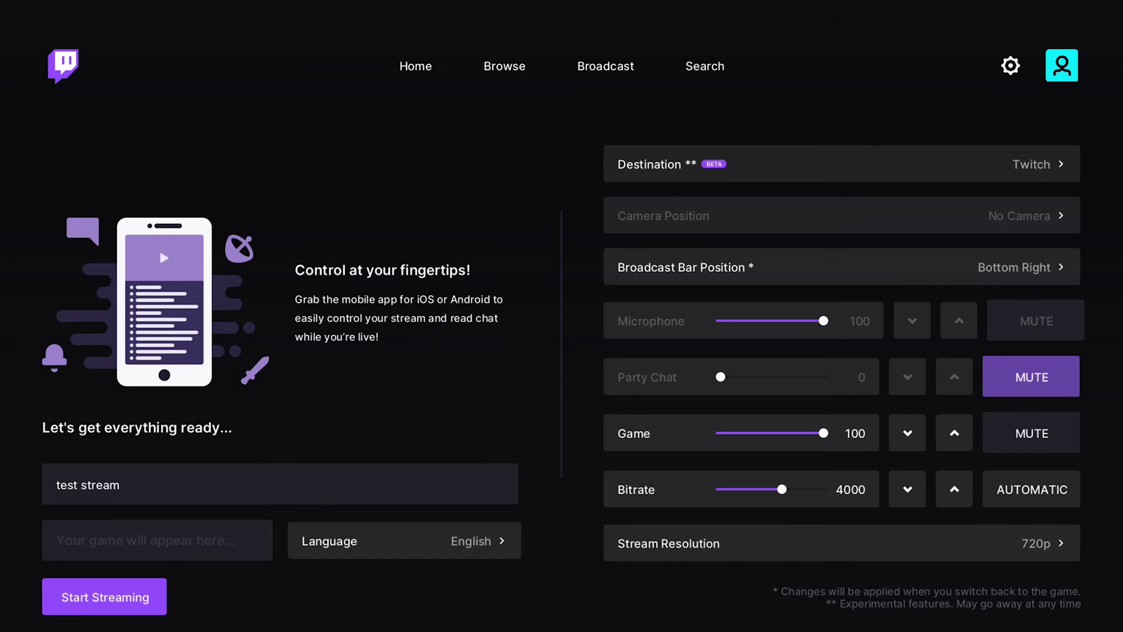
# - Go live with the test broadcast, then stop streaming once Live appears
pyautogui.press('Return')
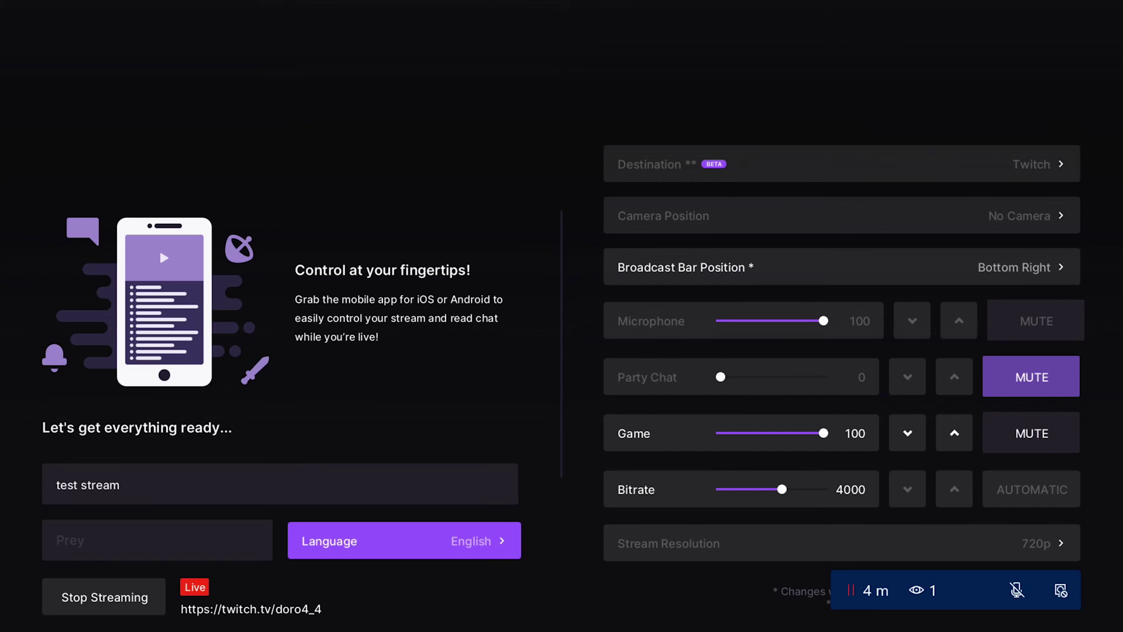
pyautogui.click(104, 597)
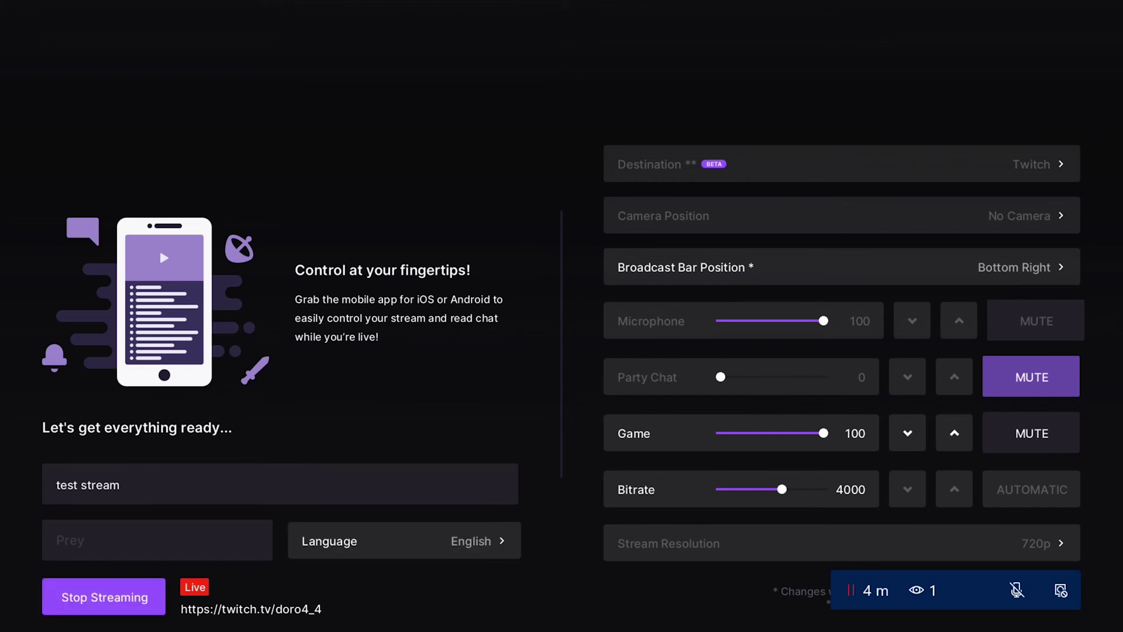
pyautogui.press('Return')
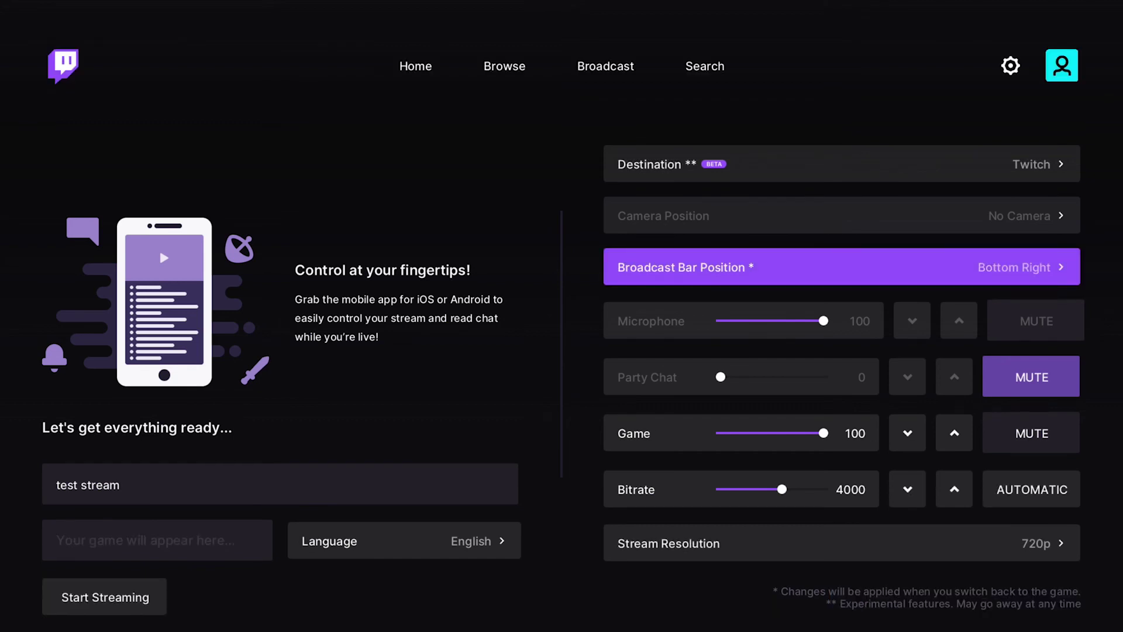